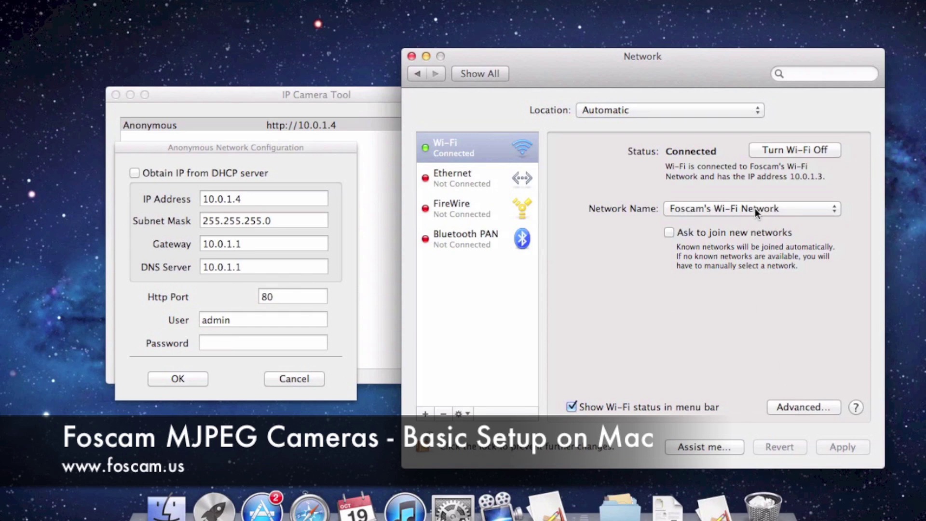
Show the Wi-Fi TCP/IP details: DHCP, IP 10.0.1.3, subnet 255.255.255.0, router 10.0.1.1
click(797, 408)
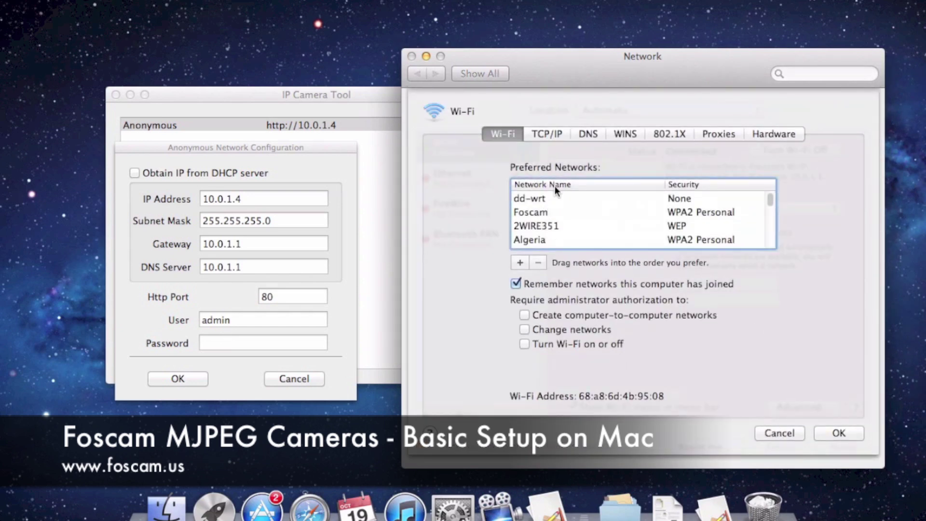
click(553, 136)
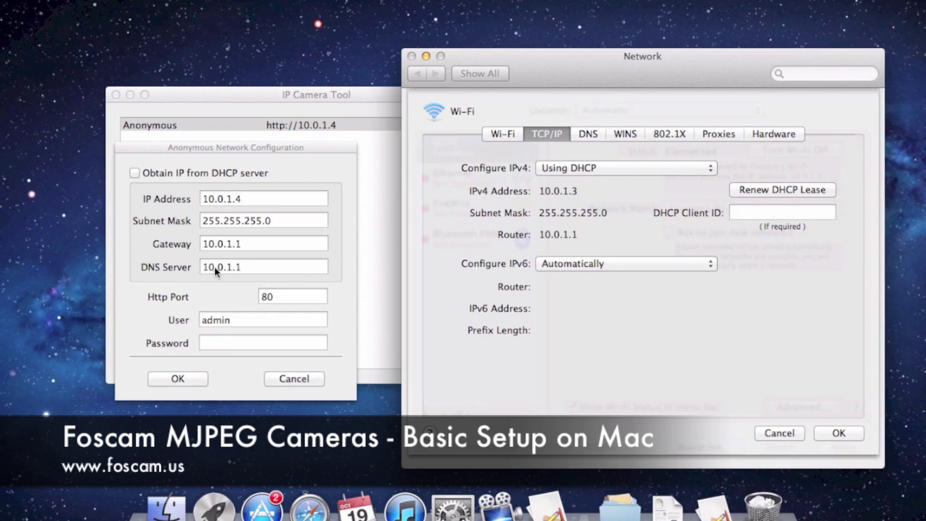
Check the Mac's Wi-Fi DNS and TCP/IP settings and Ethernet's DHCP setup, then close Network preferences
click(589, 135)
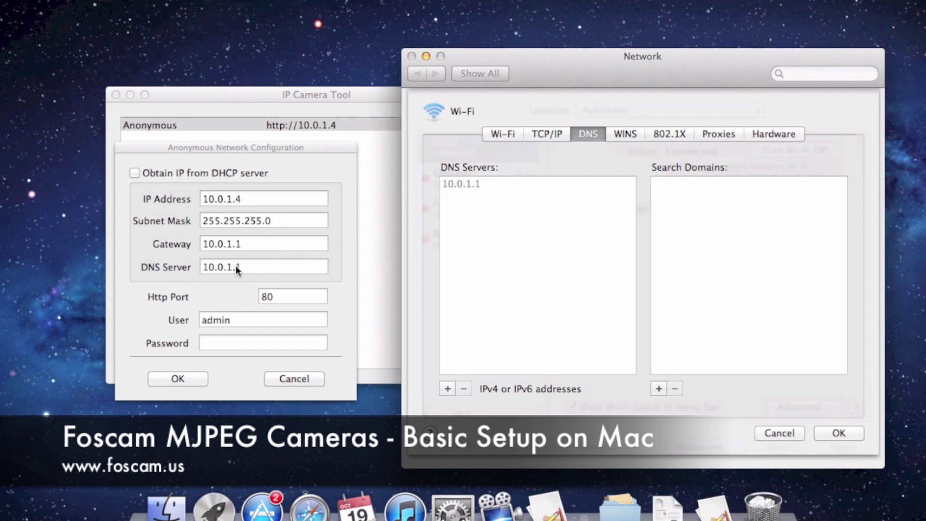
click(551, 136)
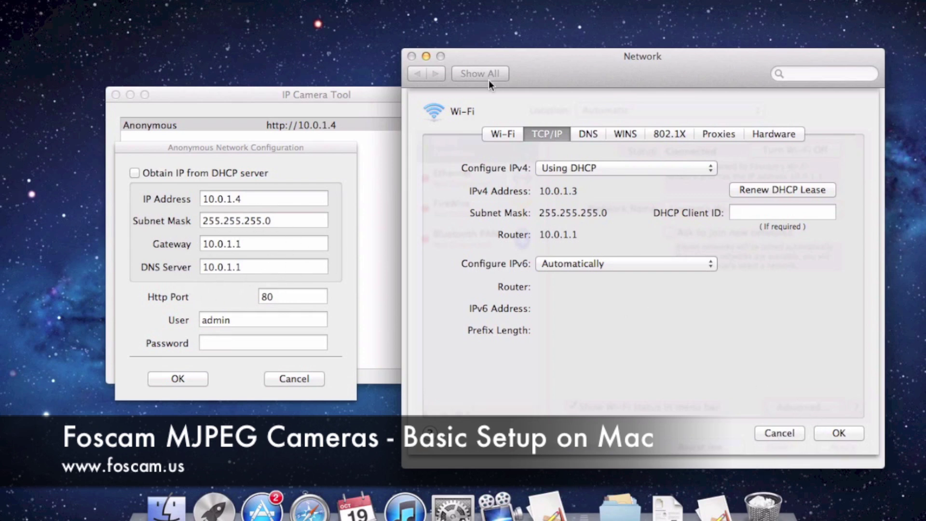
click(776, 433)
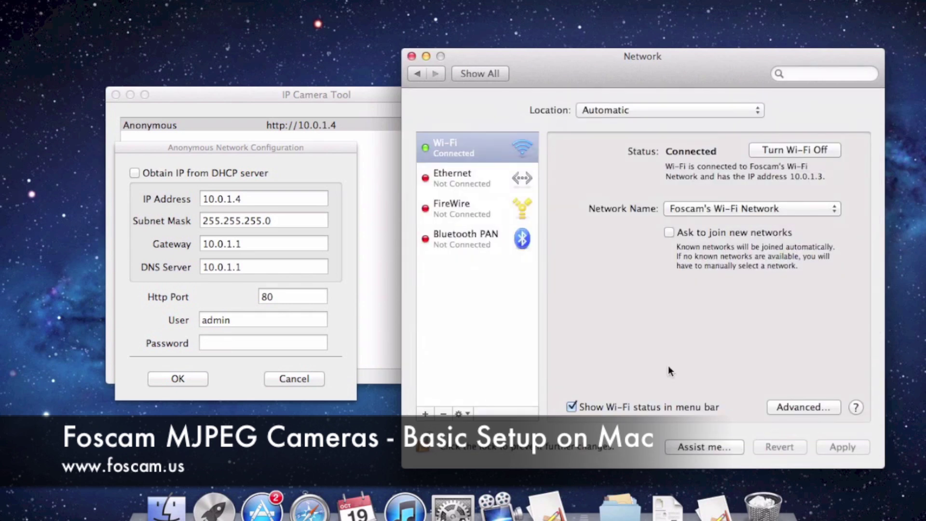
click(469, 180)
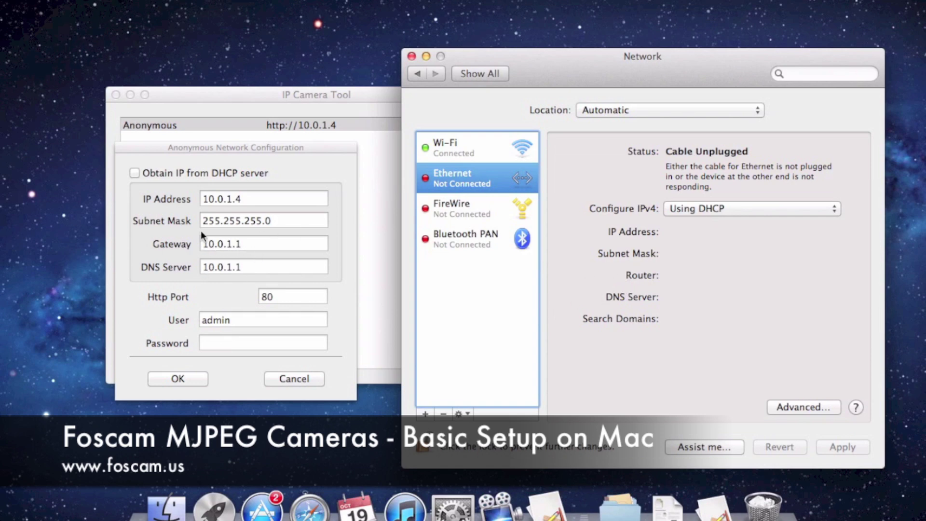
click(411, 57)
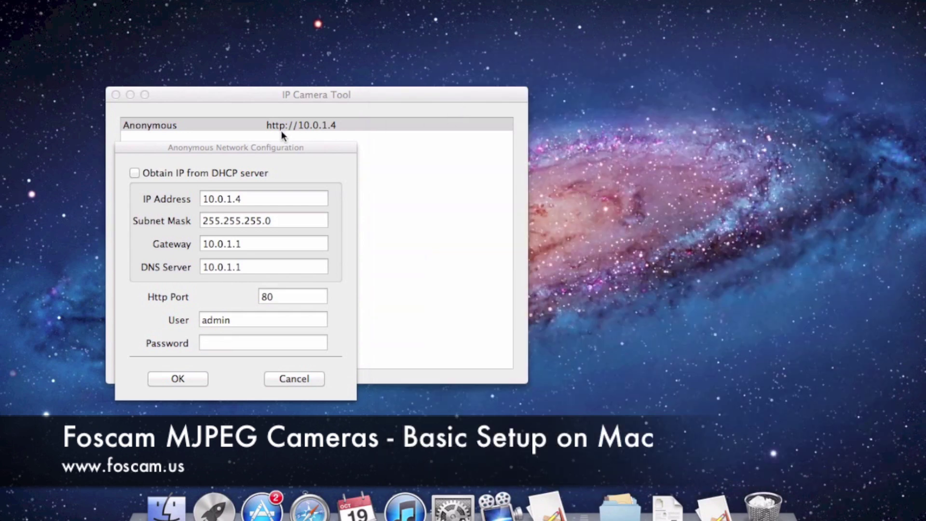
Try different Http Port values, leaving the port at 80
drag(273, 145, 296, 143)
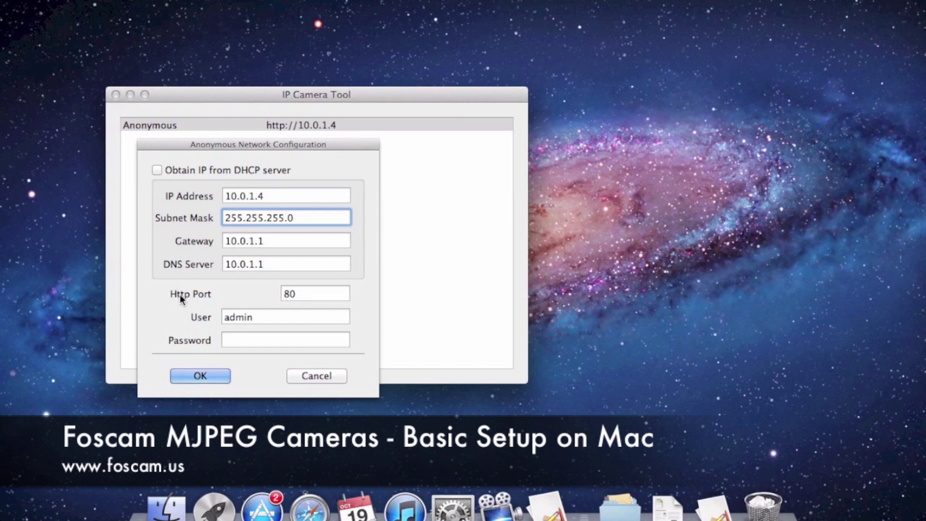
click(300, 293)
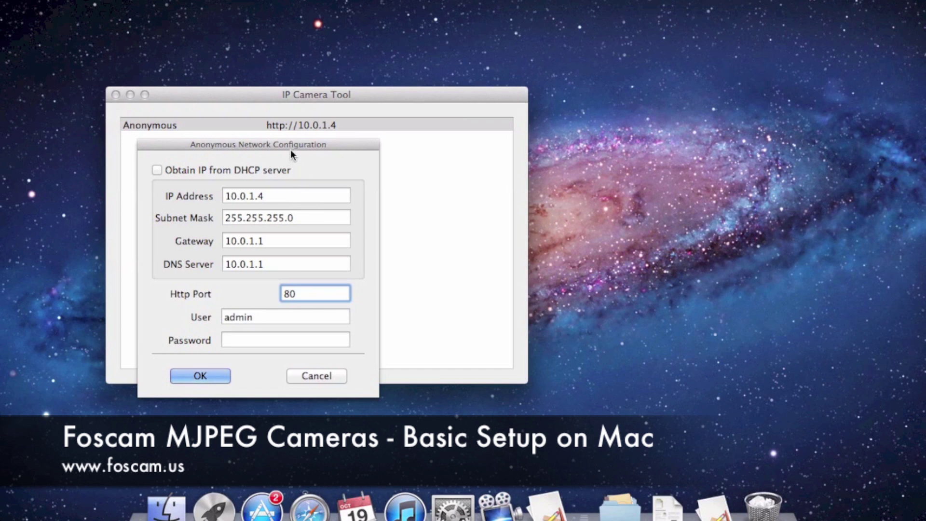
drag(290, 147, 291, 164)
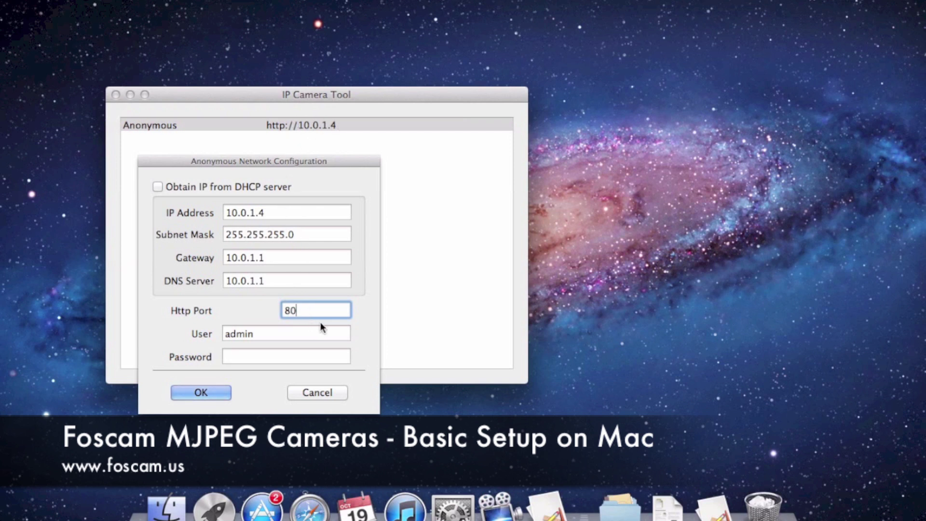
text(91)
key(BackSpace)
text(2)
key(BackSpace)
text(3)
key(BackSpace)
key(BackSpace)
Inspect the User, empty Password, Gateway and IP Address fields
mouse_move(270, 163)
mouse_down()
mouse_move(291, 158)
mouse_move(279, 155)
mouse_up()
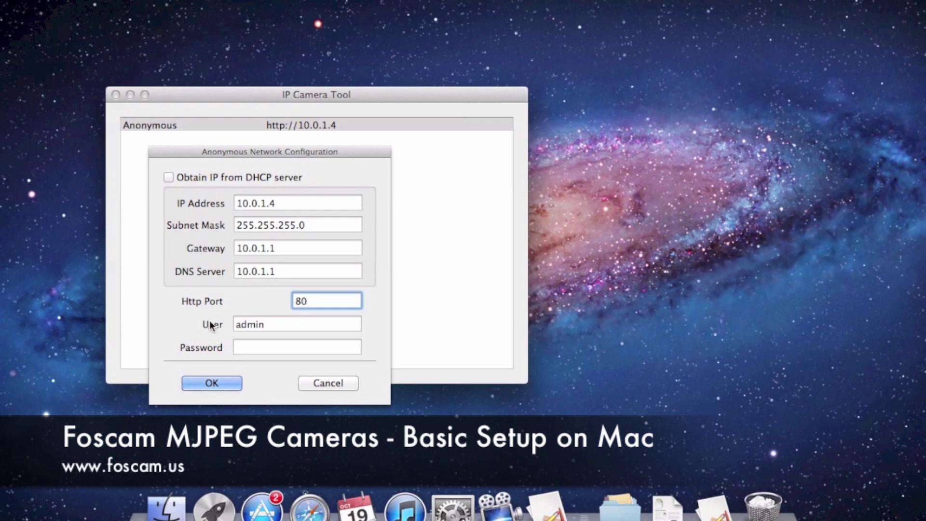
click(310, 324)
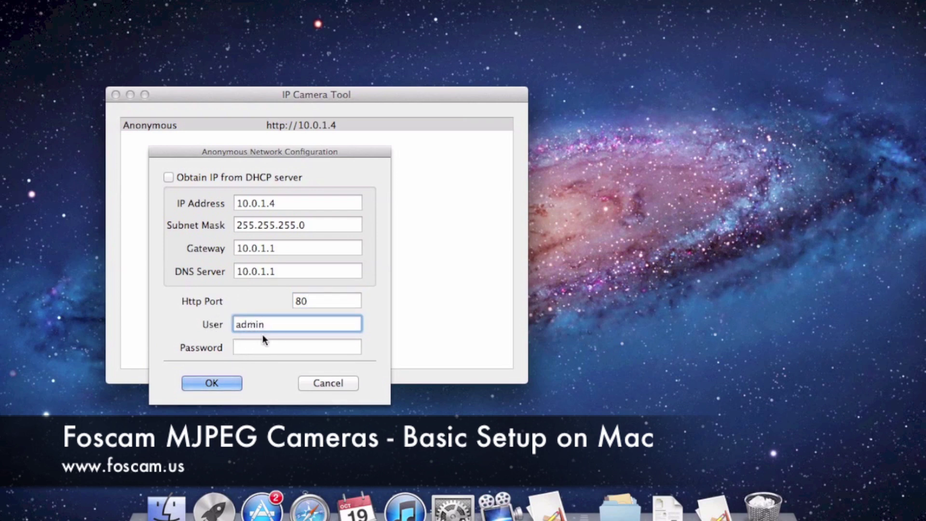
click(291, 344)
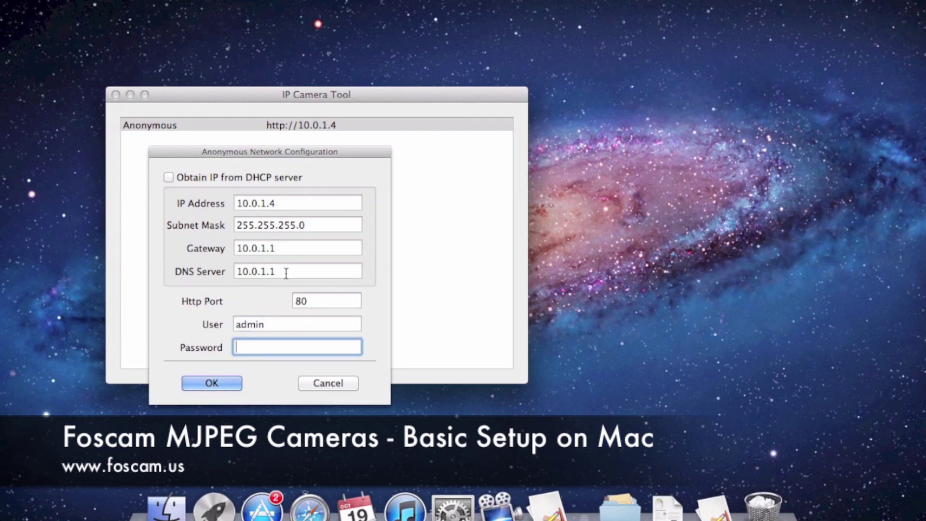
click(286, 249)
key(Left)
key(Left)
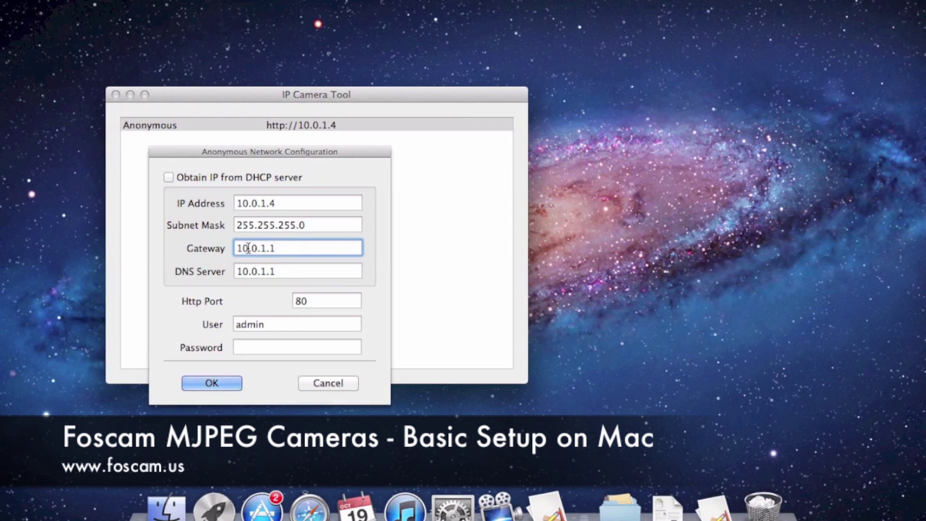
click(270, 203)
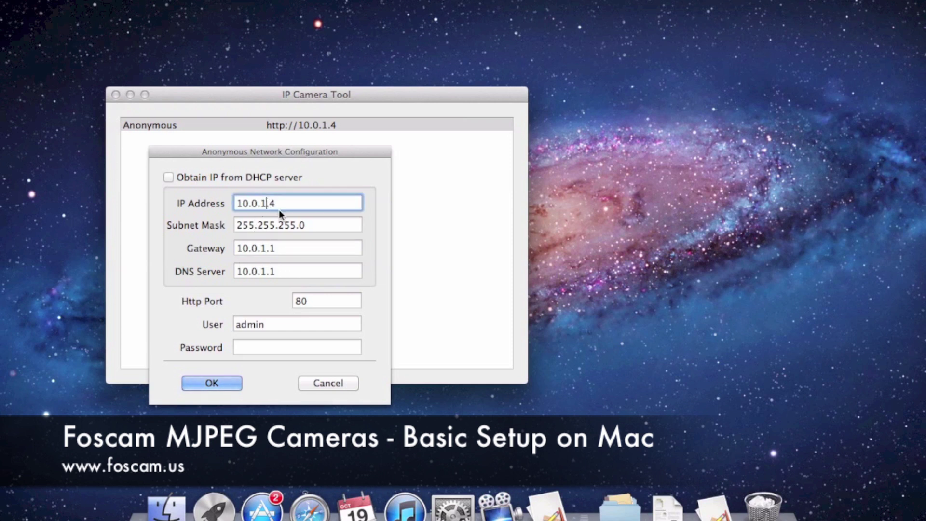
click(268, 249)
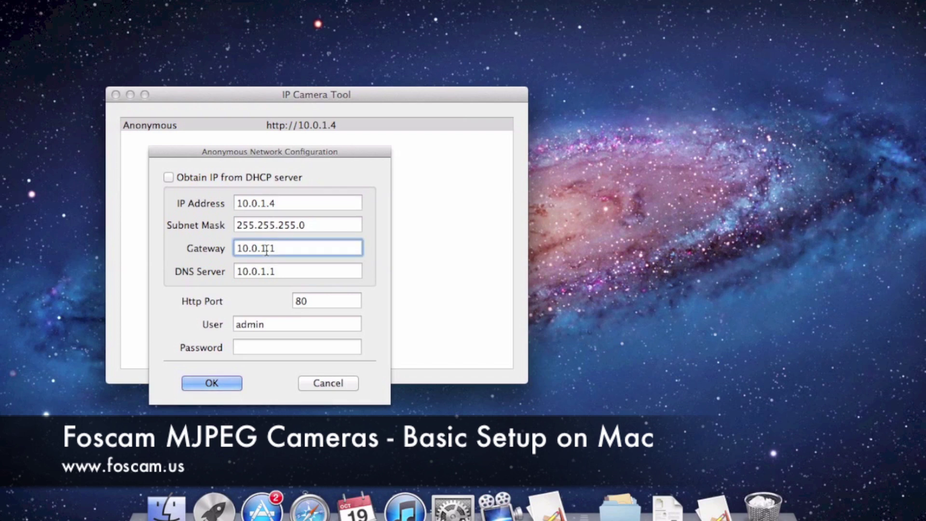
click(264, 206)
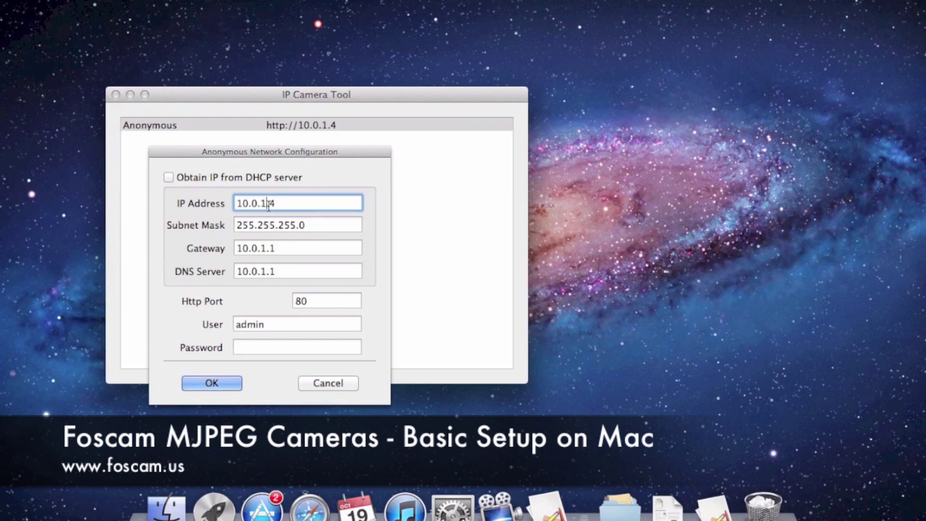
Correct a mistyped IP address digit to 1, then cancel the dialog without saving
text(0)
key(BackSpace)
text(1)
click(335, 384)
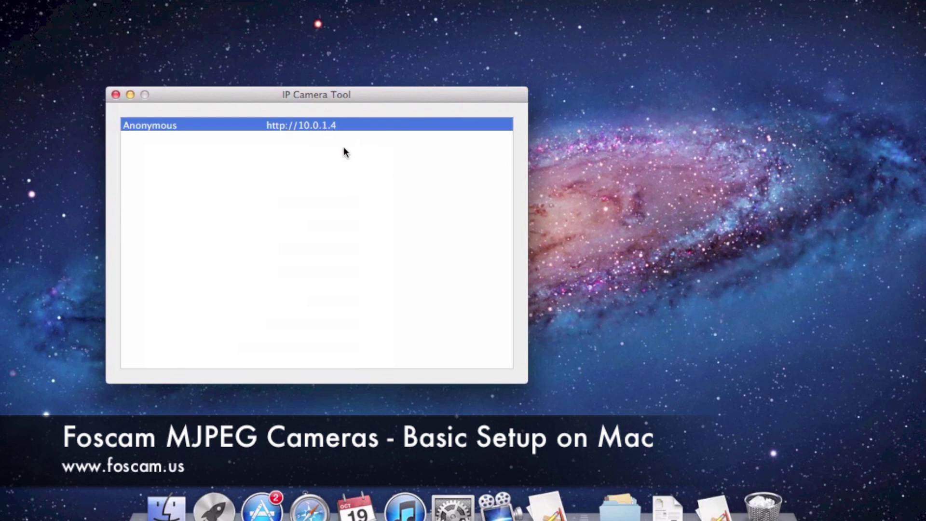
click(340, 163)
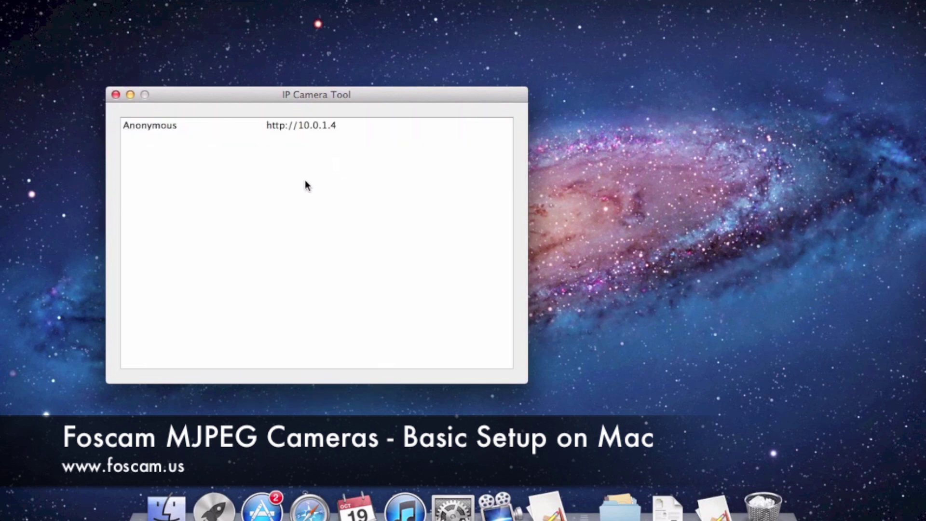
click(321, 131)
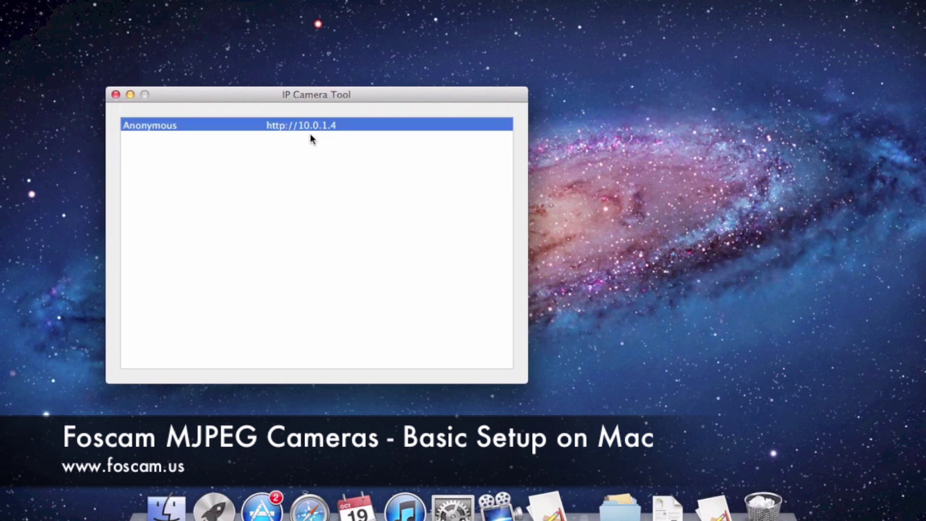
drag(313, 97, 447, 105)
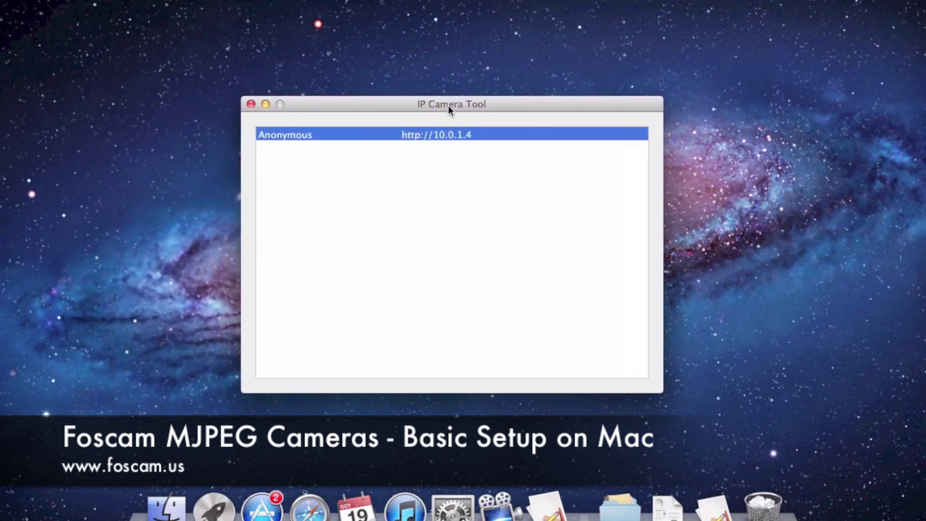
double_click(453, 135)
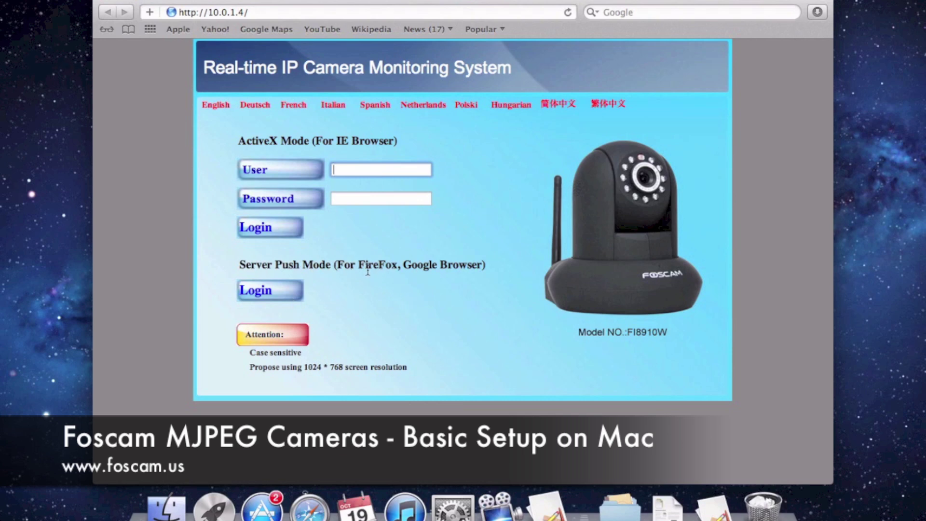
Log in through Server Push Mode with the admin user name
click(254, 291)
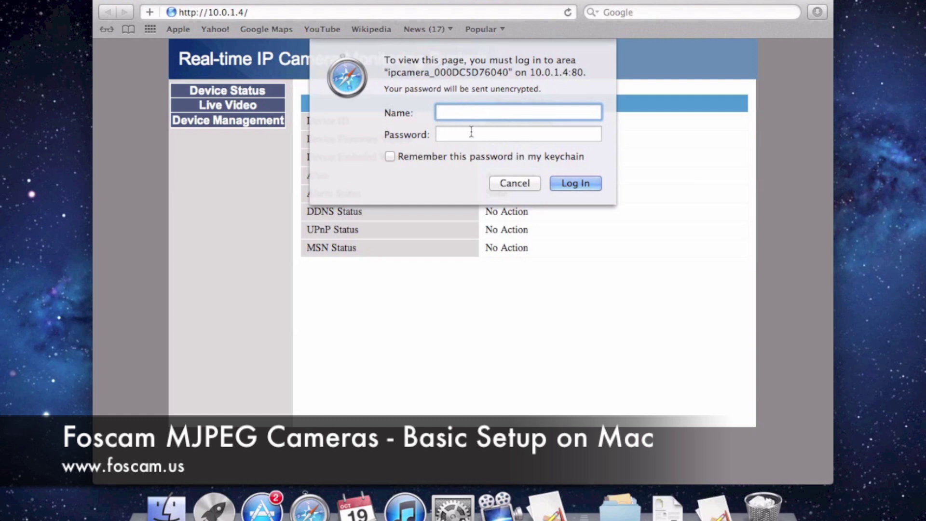
text(admin)
click(563, 181)
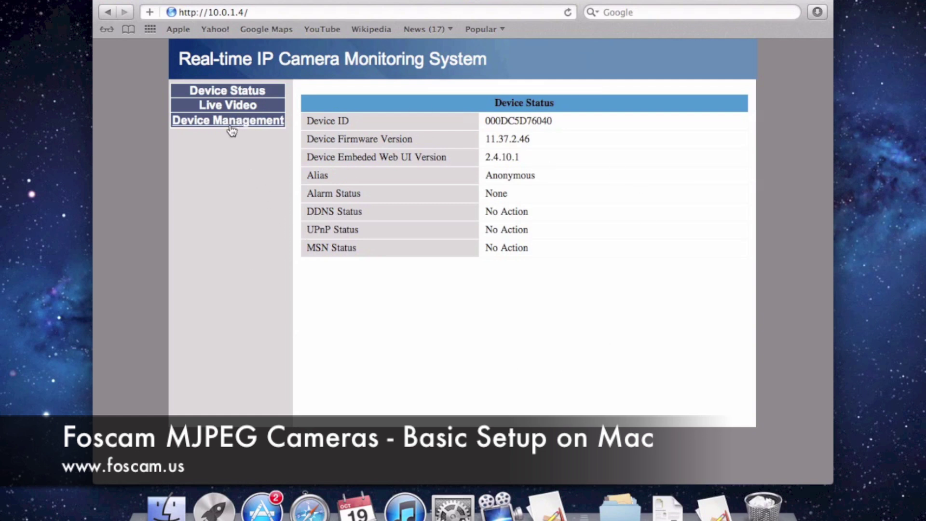
Open Live Video and use the pan/tilt arrows to swing the camera up, down, left and right
click(230, 107)
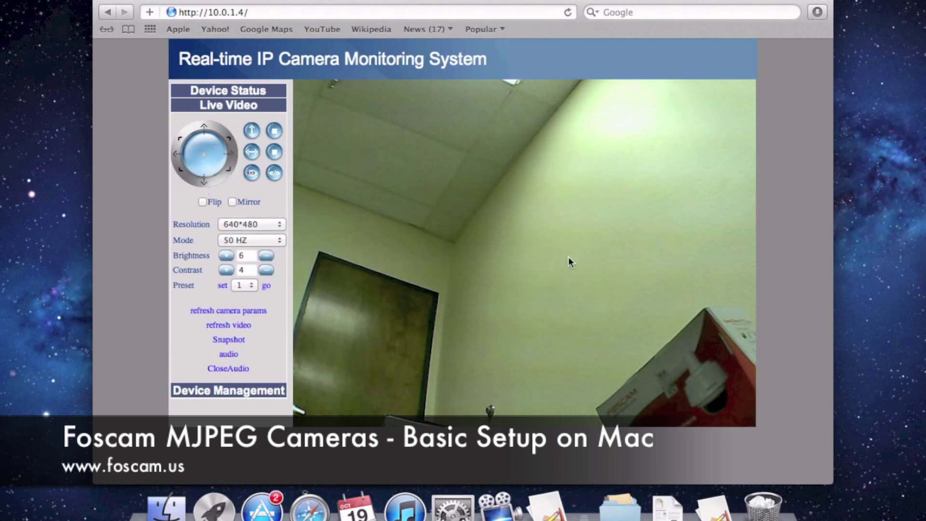
click(203, 185)
click(180, 160)
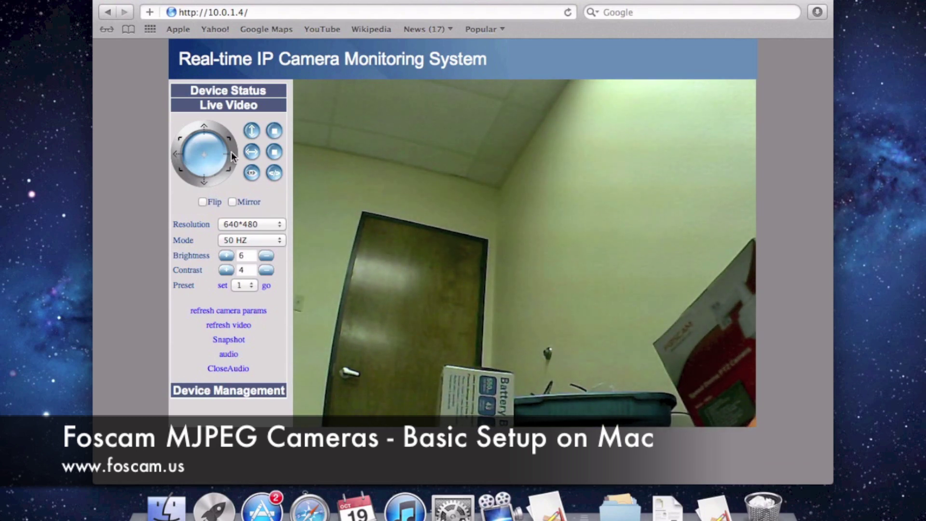
click(231, 153)
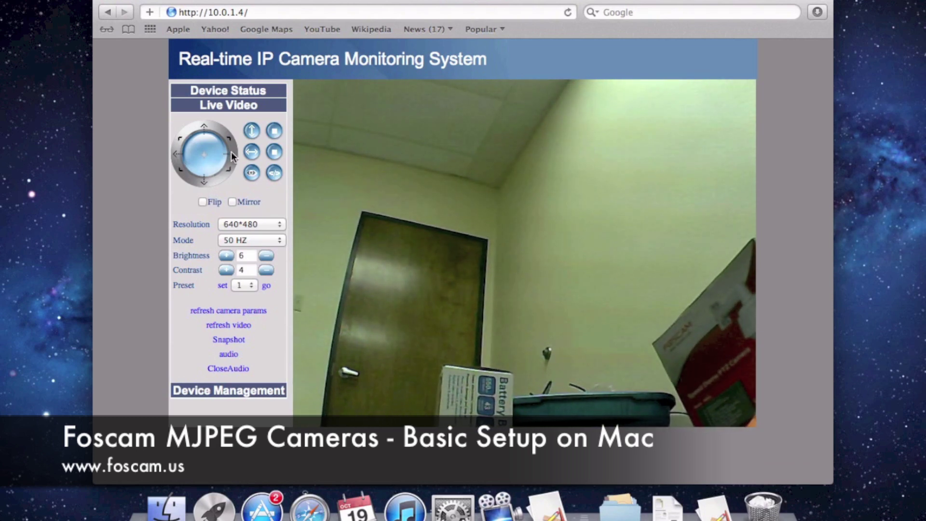
click(207, 126)
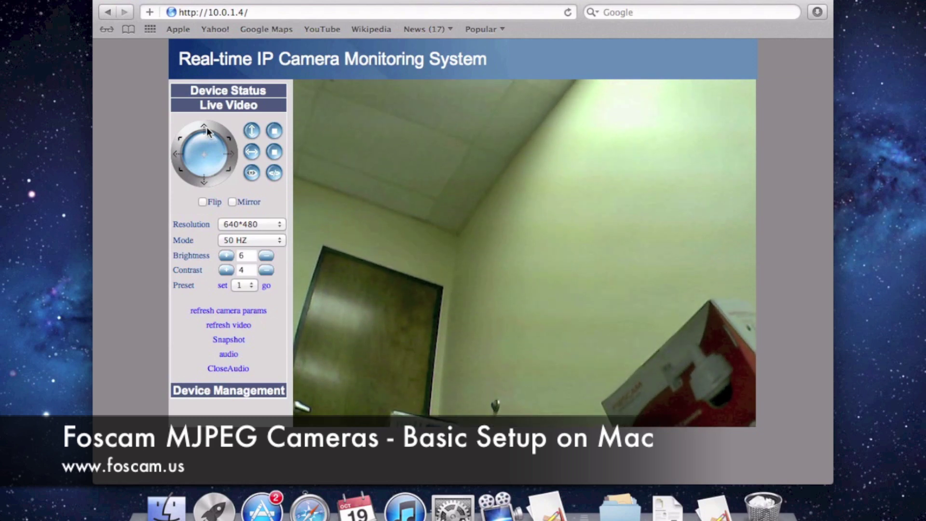
click(231, 153)
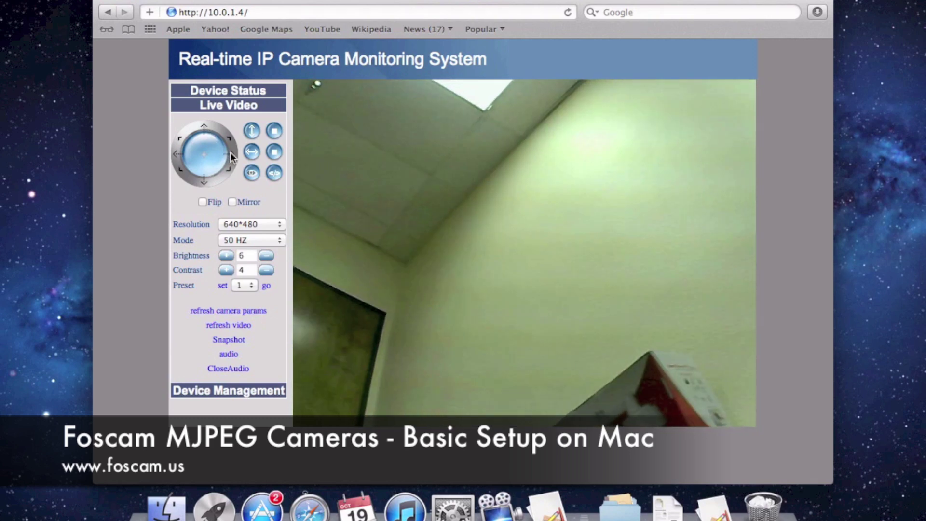
click(177, 162)
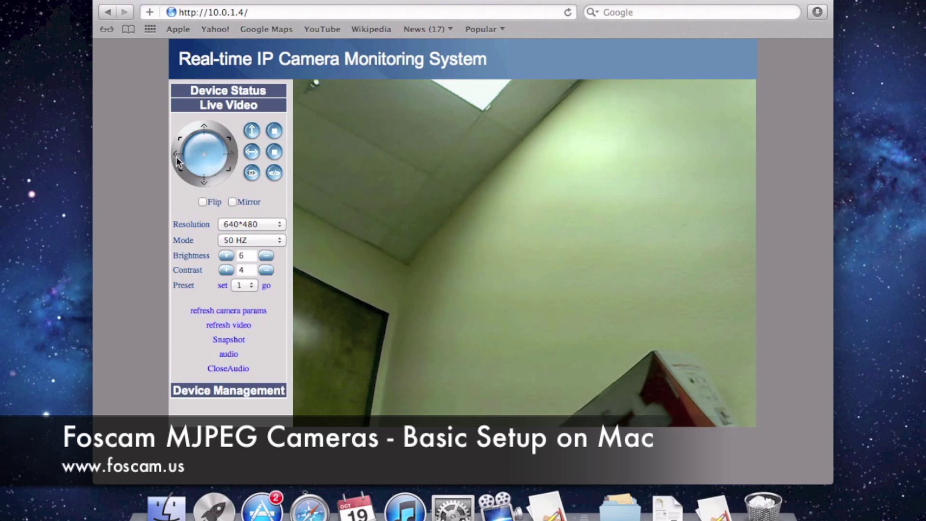
click(204, 183)
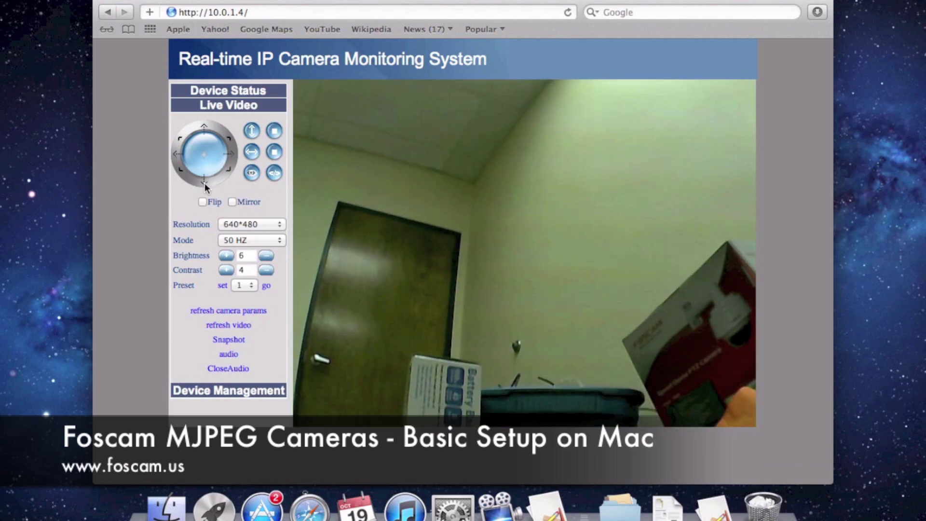
click(178, 154)
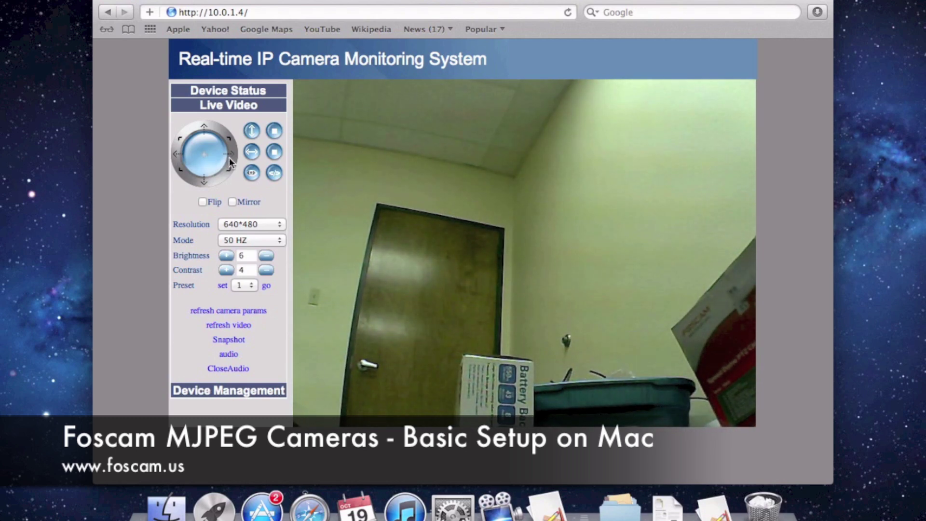
click(231, 157)
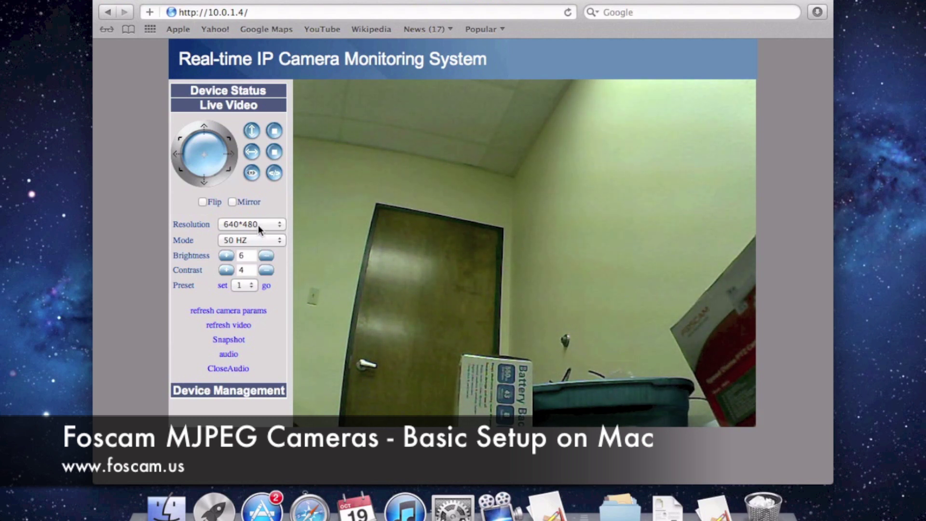
click(232, 156)
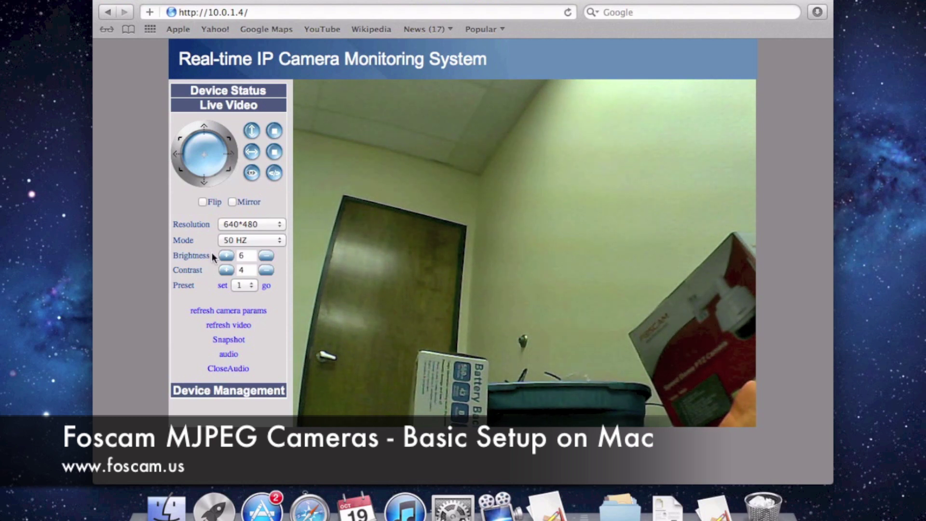
Open Wireless LAN Settings under Device Management
click(230, 393)
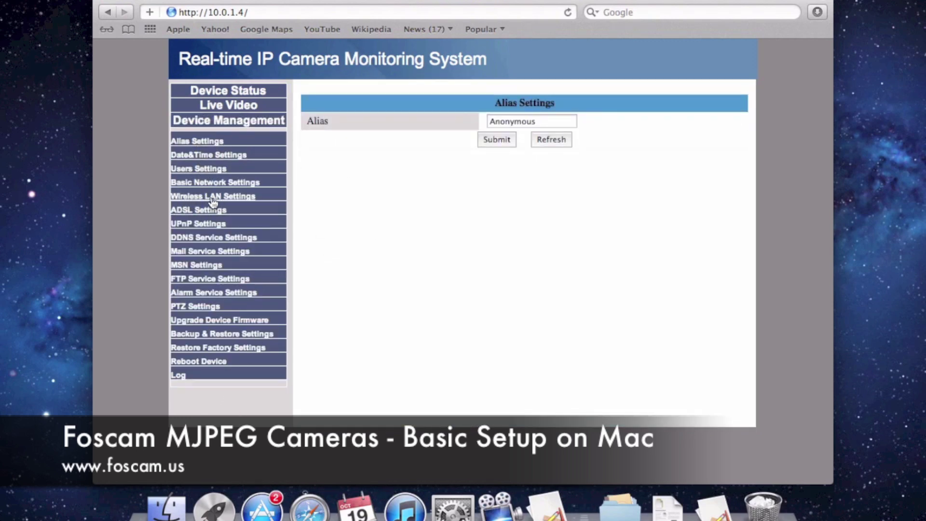
click(214, 197)
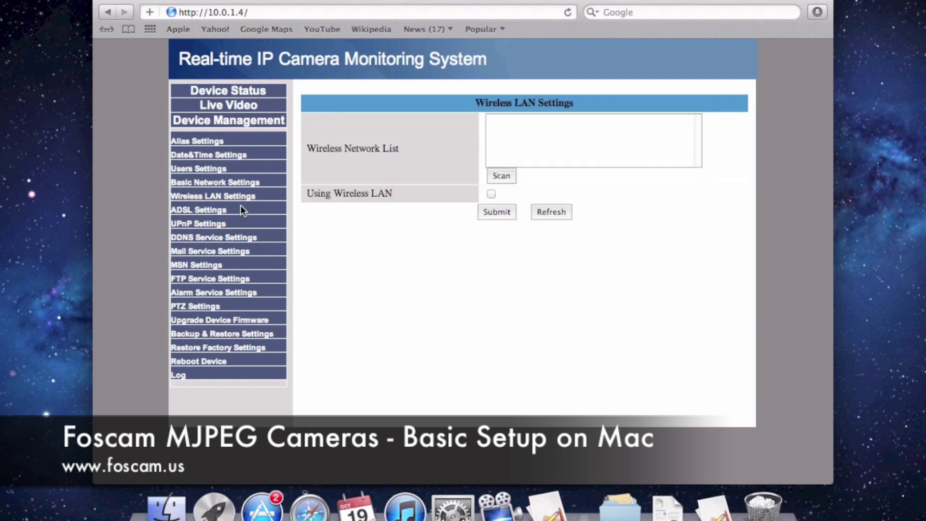